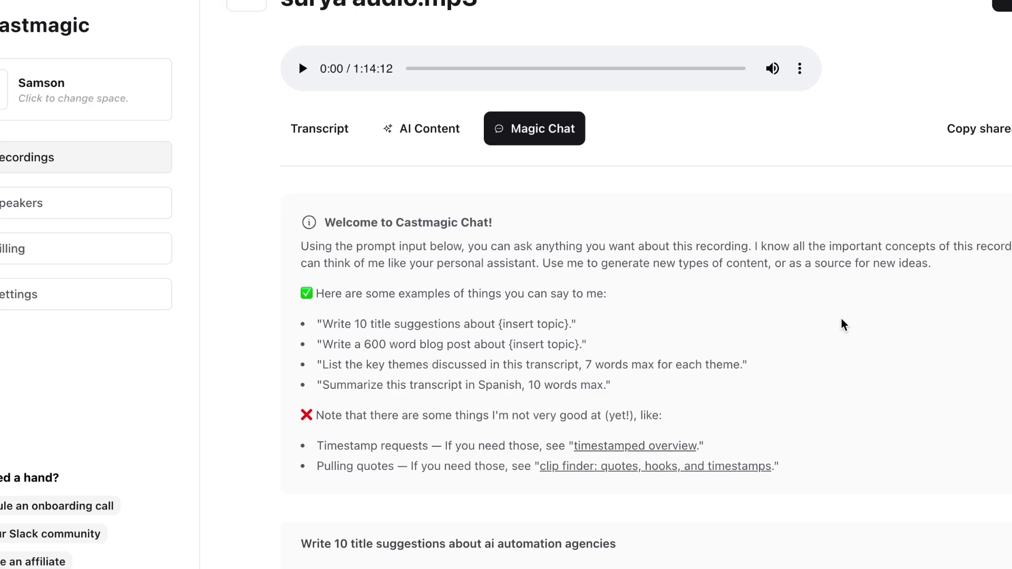
Review the ten title suggestions about AI automation agencies in Magic Chat, highlighting the second and fifth titles
{"action": "scroll", "coordinate": [841, 322], "scroll_direction": "down", "scroll_amount": 1}
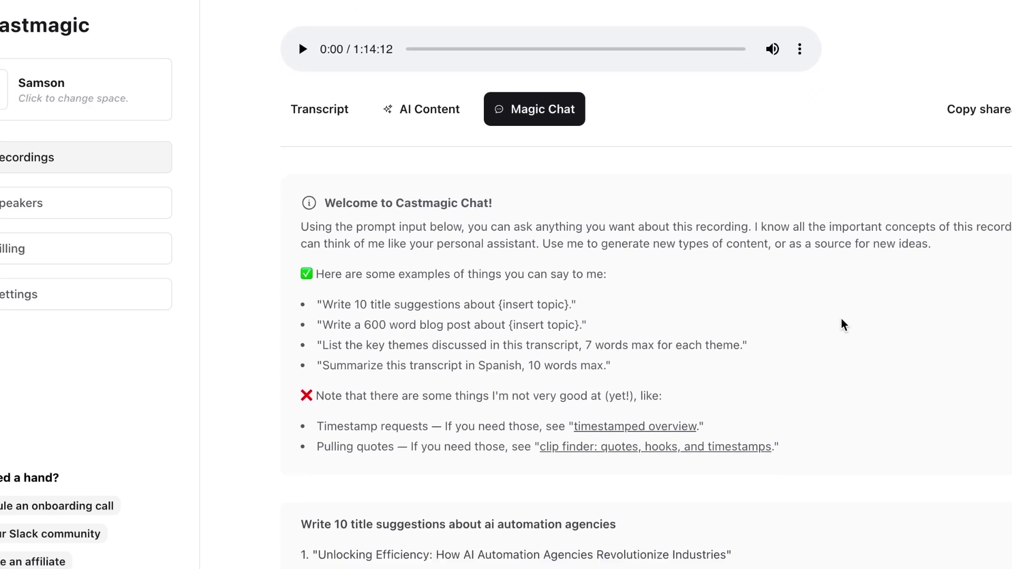
{"action": "scroll", "coordinate": [841, 320], "scroll_direction": "down", "scroll_amount": 6}
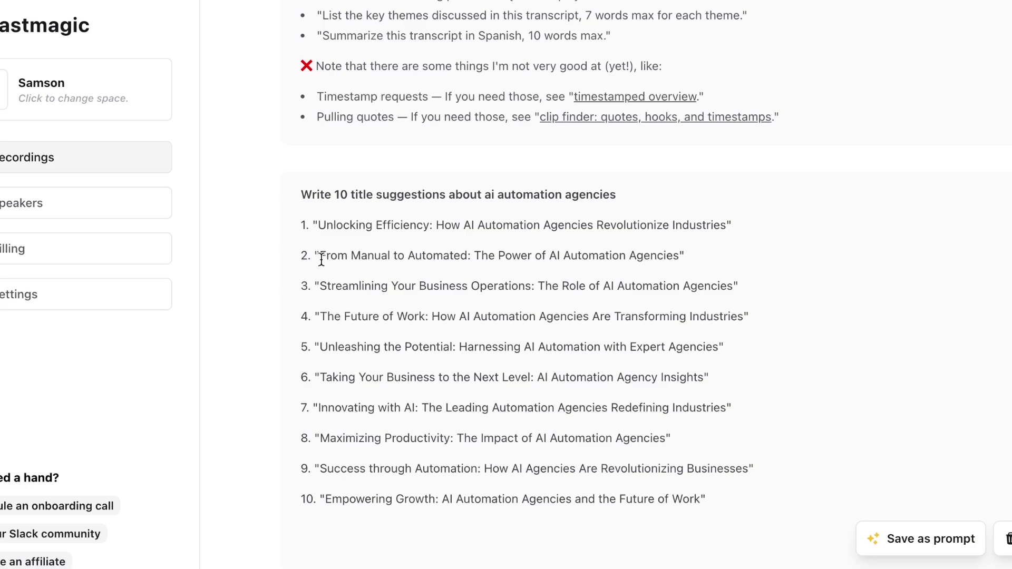
{"action": "left_click_drag", "start_coordinate": [323, 257], "coordinate": [679, 258]}
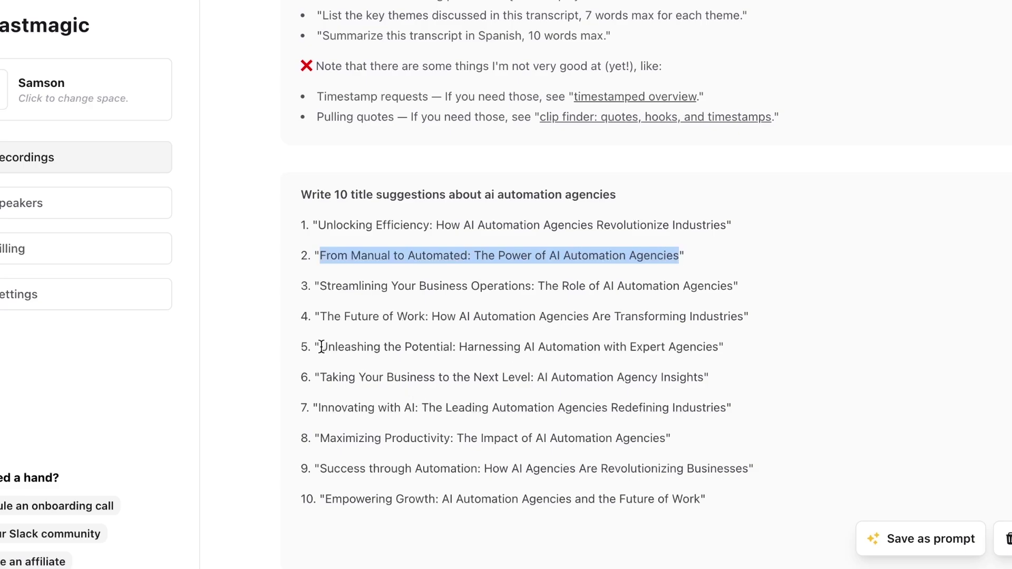
{"action": "left_click_drag", "start_coordinate": [322, 348], "coordinate": [732, 358]}
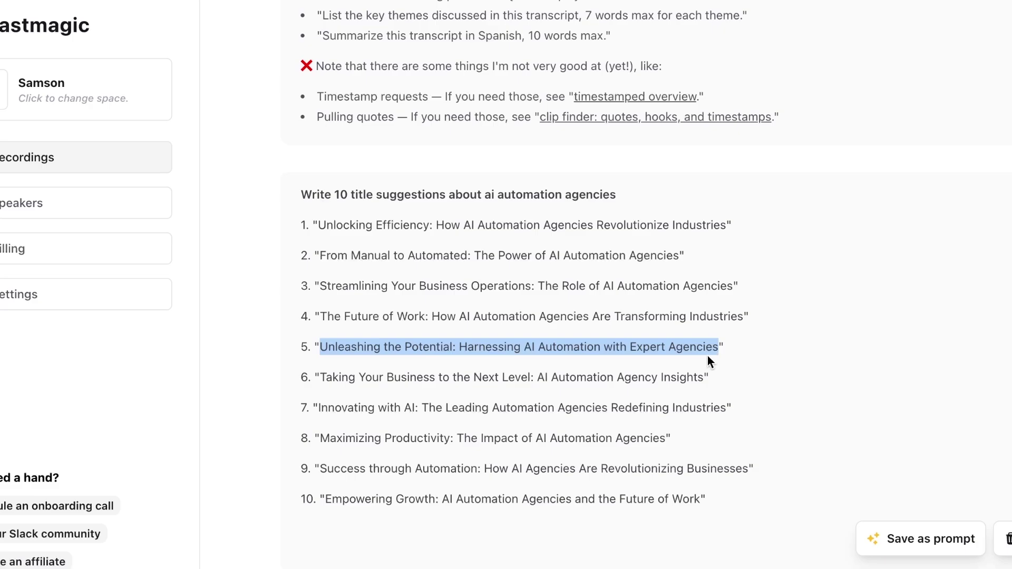
Review the Magic Chat list of key transcript themes, highlighting the accounting and automation theme and the future of work theme
{"action": "scroll", "coordinate": [523, 412], "scroll_direction": "down", "scroll_amount": 5}
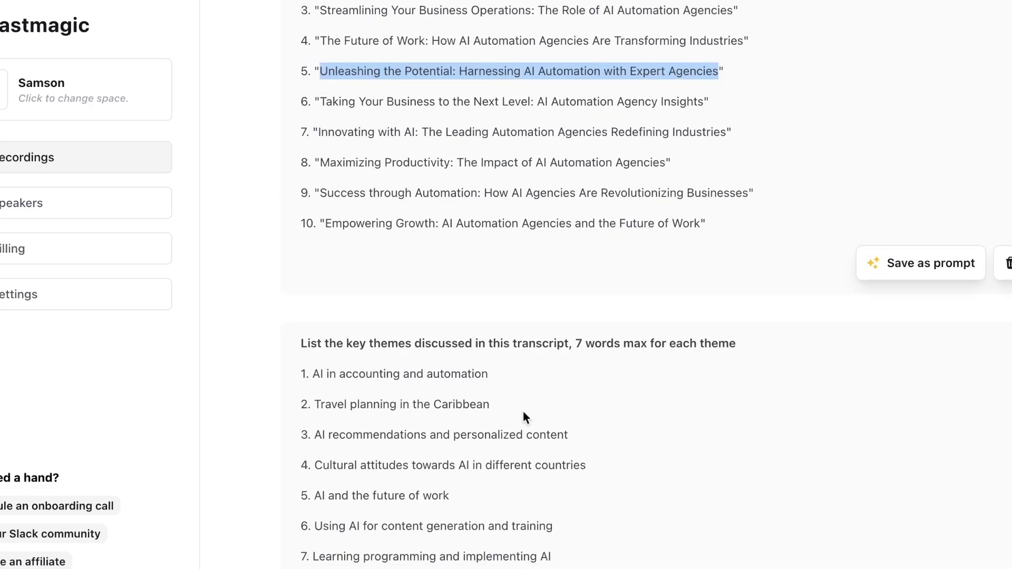
{"action": "scroll", "coordinate": [523, 412], "scroll_direction": "down", "scroll_amount": 2}
{"action": "scroll", "coordinate": [524, 413], "scroll_direction": "down", "scroll_amount": 1}
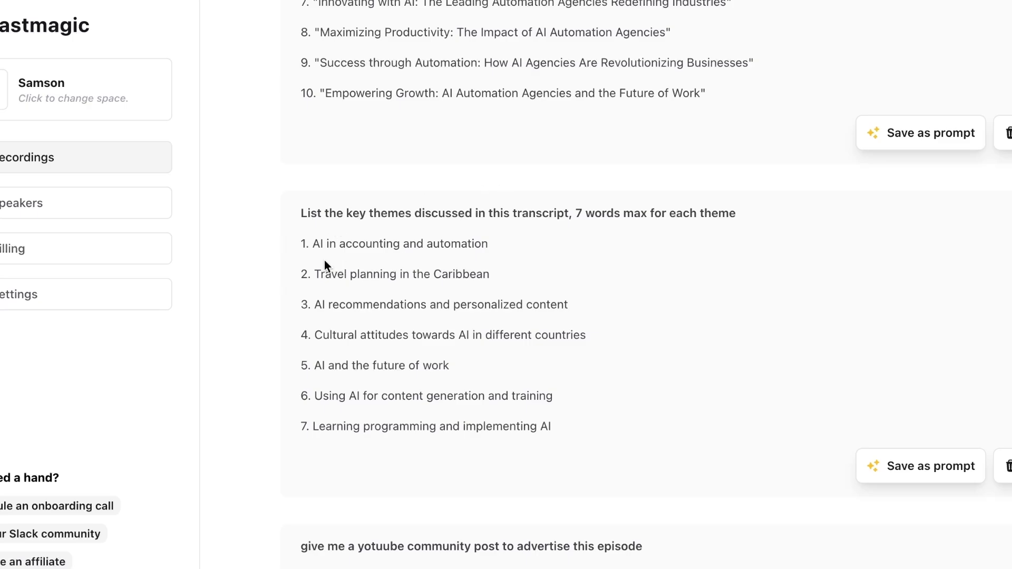
{"action": "left_click_drag", "start_coordinate": [311, 243], "coordinate": [580, 245]}
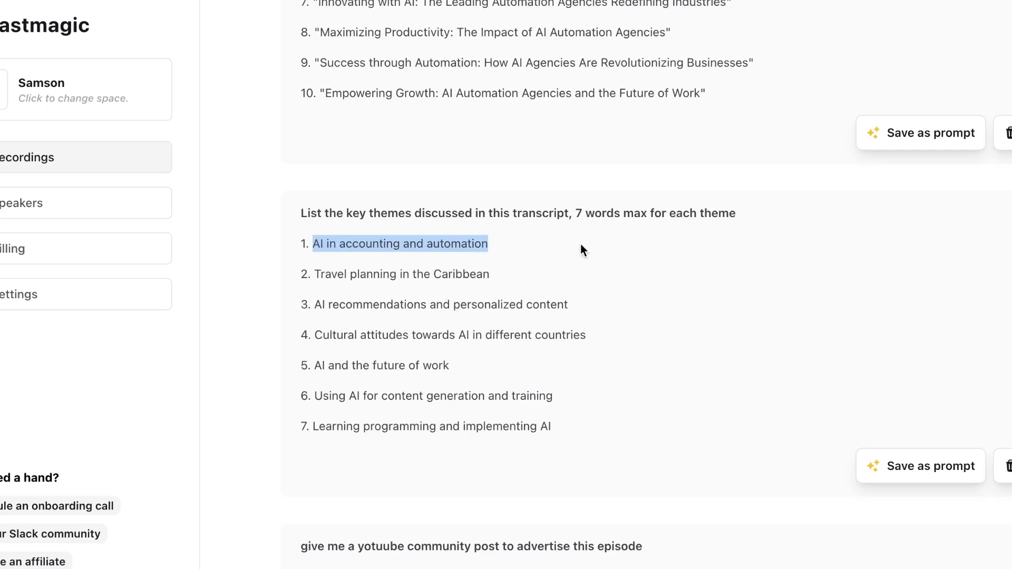
{"action": "left_click_drag", "start_coordinate": [319, 365], "coordinate": [532, 371]}
{"action": "left_click", "coordinate": [532, 367]}
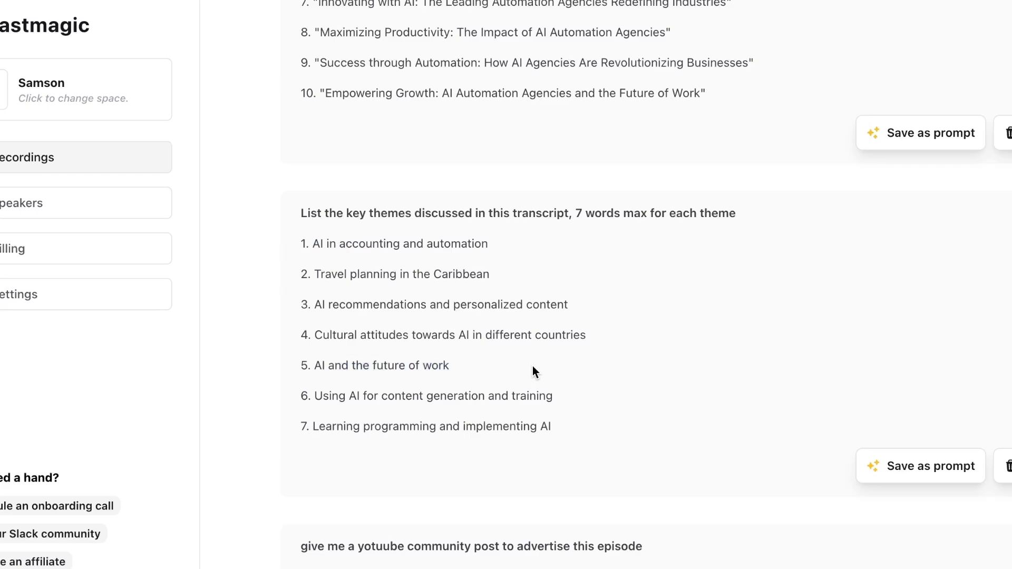
{"action": "scroll", "coordinate": [533, 366], "scroll_direction": "down", "scroll_amount": 4}
Examine the example prompts in the Magic Chat welcome message and the prompt and answer for the YouTube community post
{"action": "scroll", "coordinate": [533, 365], "scroll_direction": "up", "scroll_amount": 15}
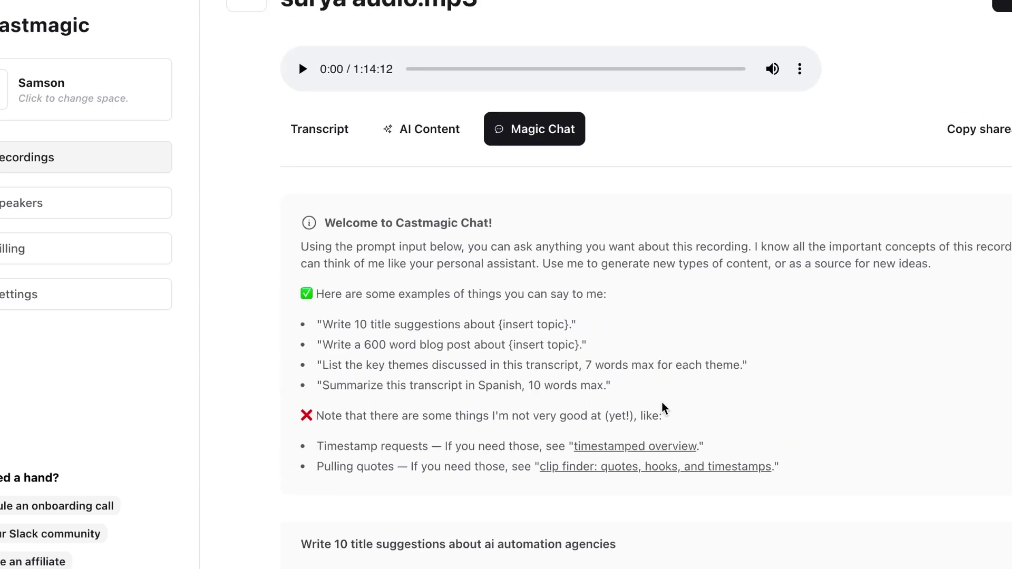
{"action": "left_click_drag", "start_coordinate": [637, 393], "coordinate": [304, 319]}
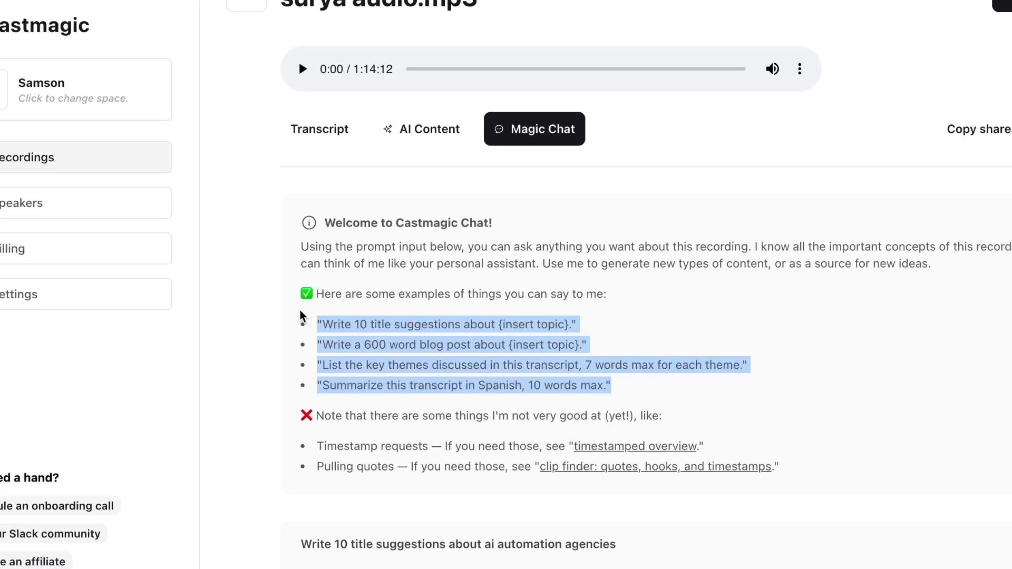
{"action": "scroll", "coordinate": [518, 296], "scroll_direction": "down", "scroll_amount": 20}
{"action": "scroll", "coordinate": [503, 398], "scroll_direction": "up", "scroll_amount": 2}
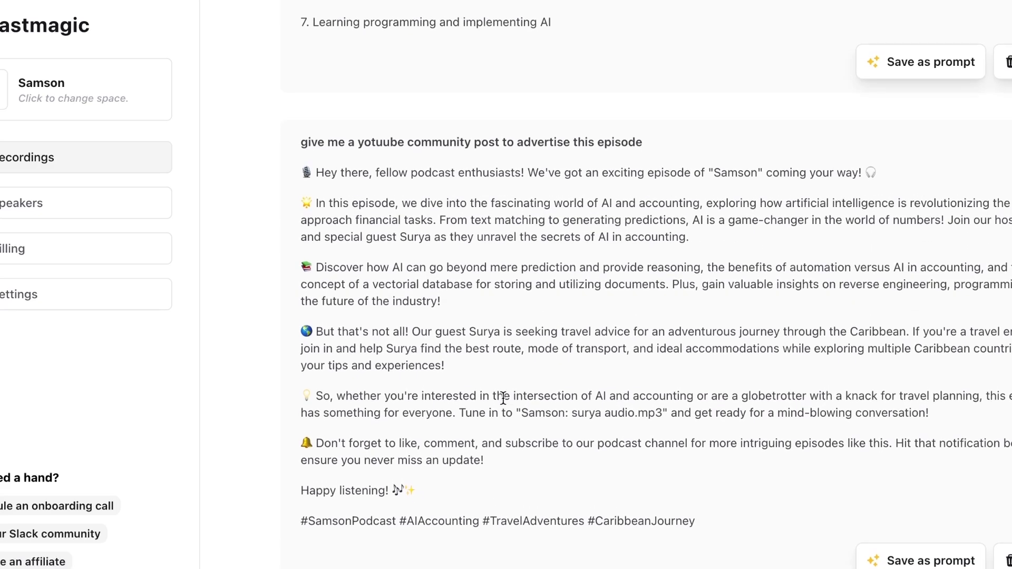
{"action": "left_click_drag", "start_coordinate": [651, 144], "coordinate": [285, 144]}
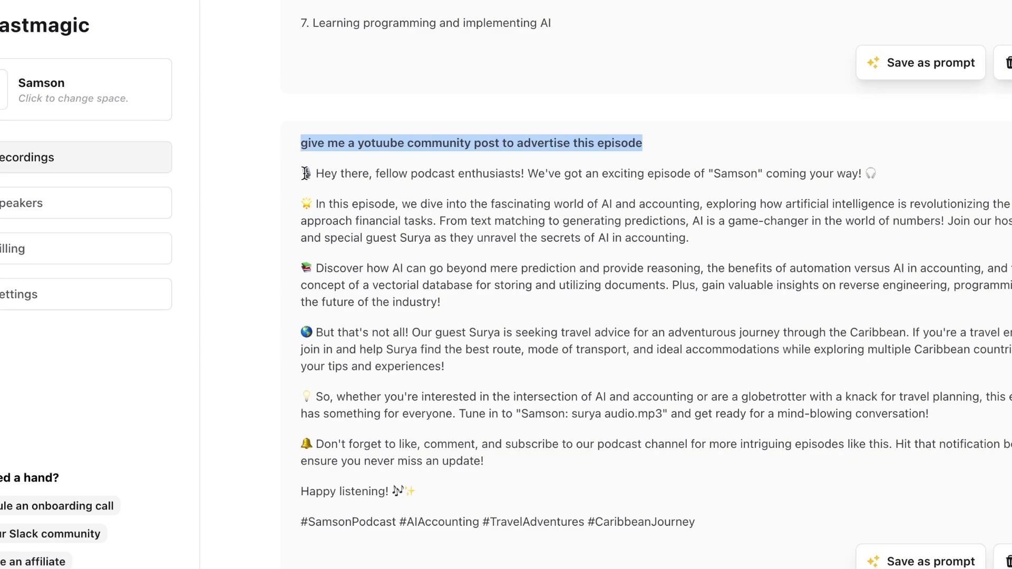
{"action": "left_click_drag", "start_coordinate": [305, 173], "coordinate": [413, 487]}
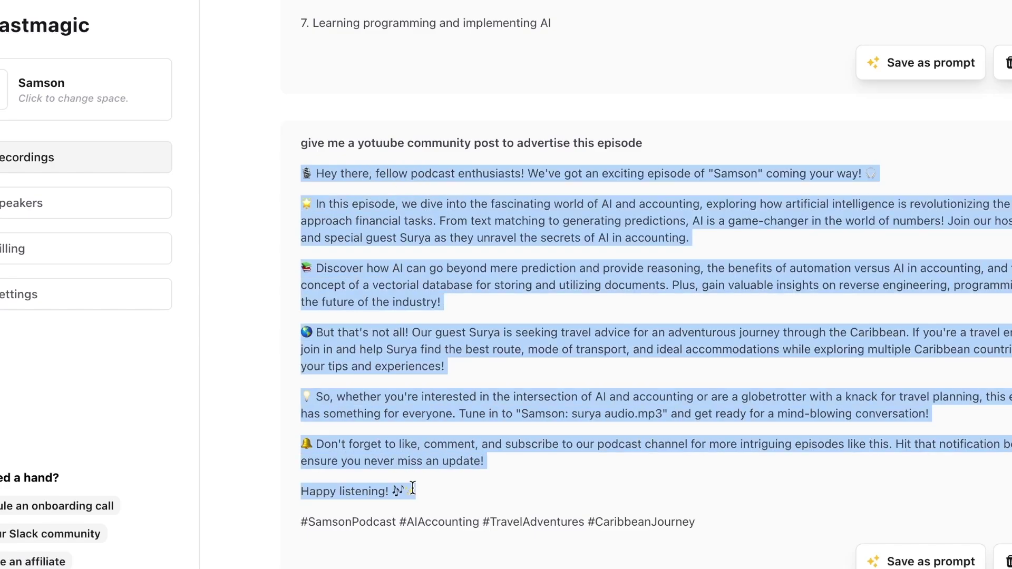
{"action": "scroll", "coordinate": [413, 488], "scroll_direction": "up", "scroll_amount": 20}
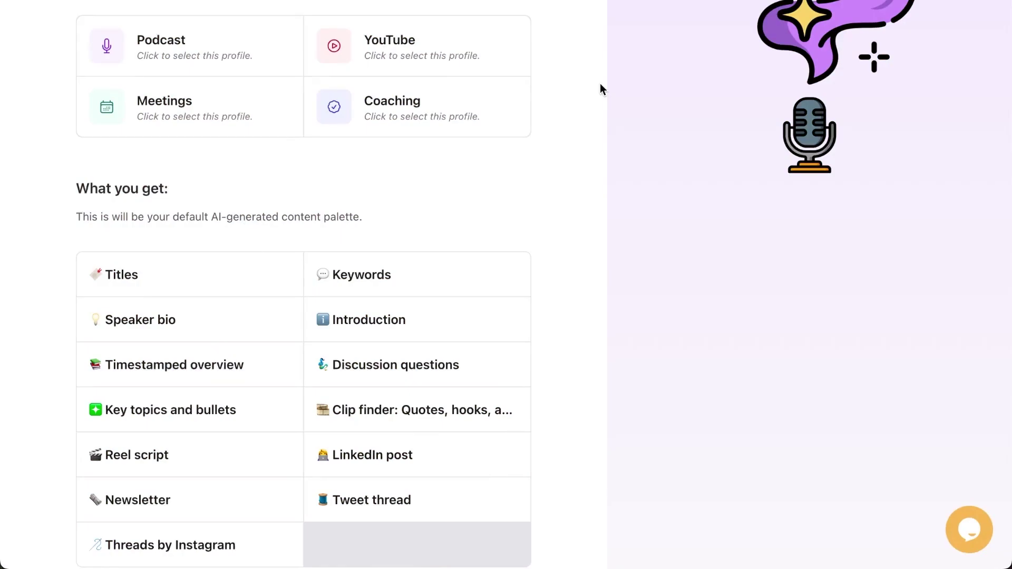
Choose the Podcast content profile, continue with it and dismiss the notification
{"action": "scroll", "coordinate": [600, 84], "scroll_direction": "up", "scroll_amount": 4}
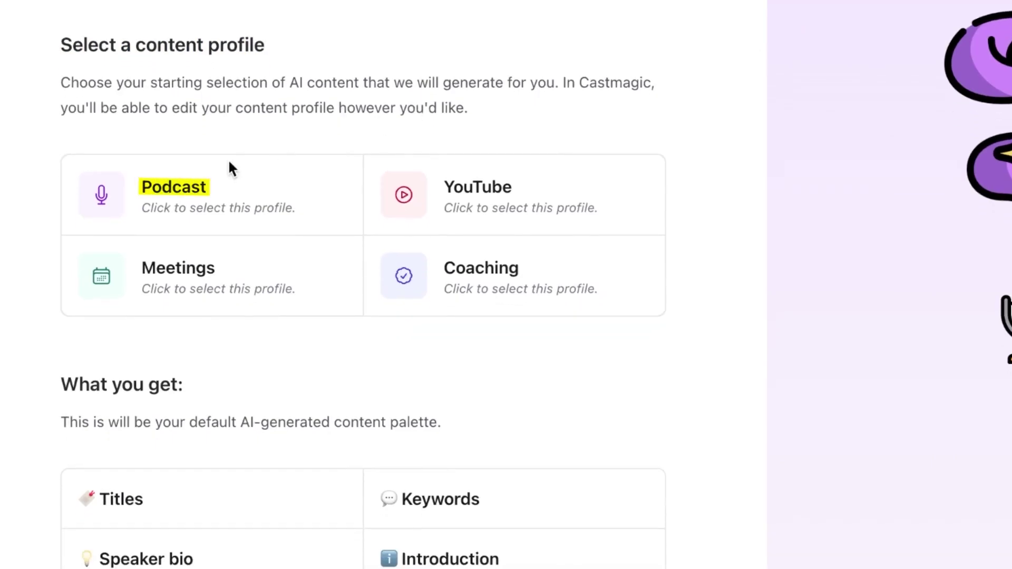
{"action": "left_click", "coordinate": [234, 186]}
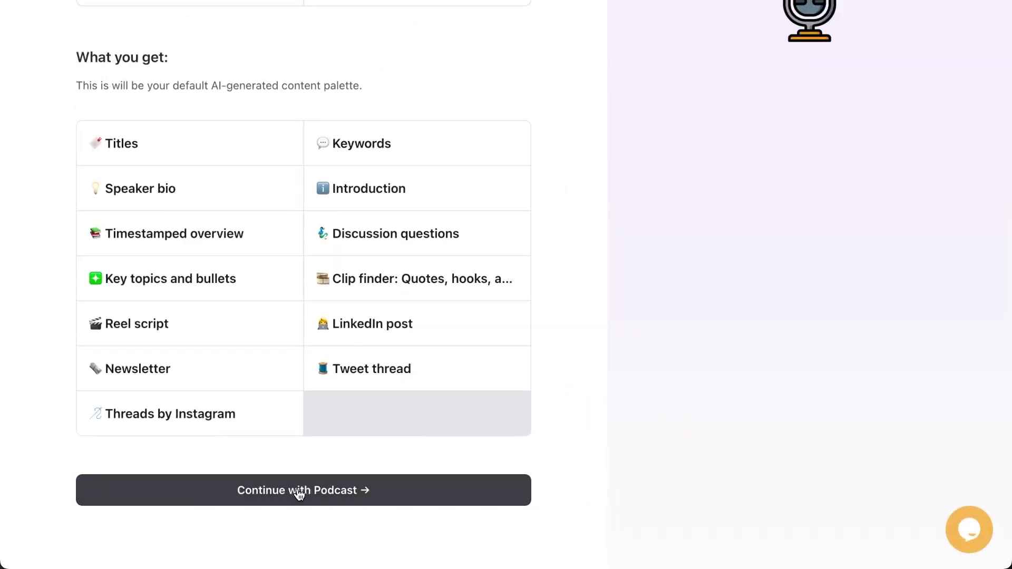
{"action": "left_click", "coordinate": [296, 492]}
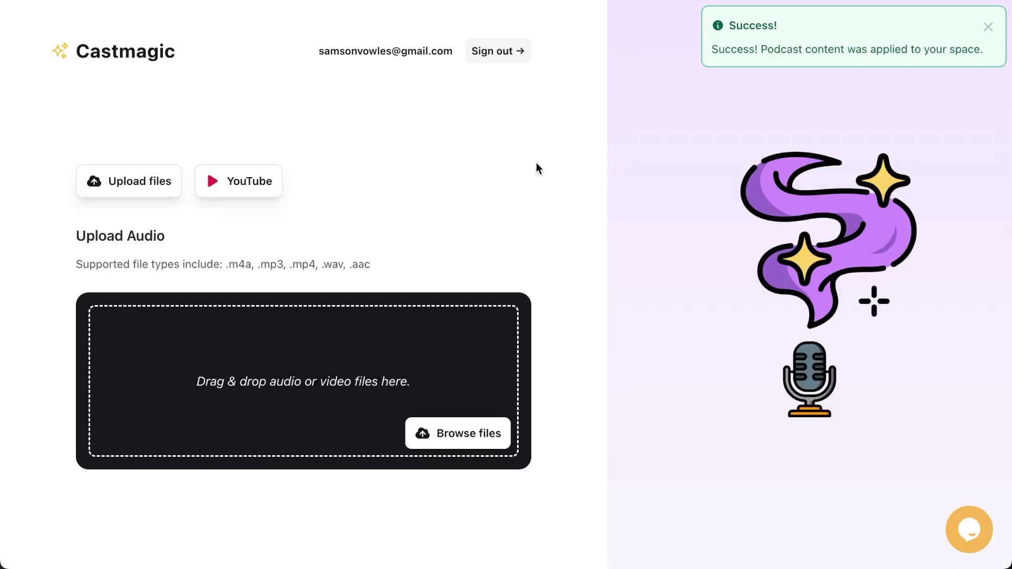
{"action": "left_click", "coordinate": [988, 26]}
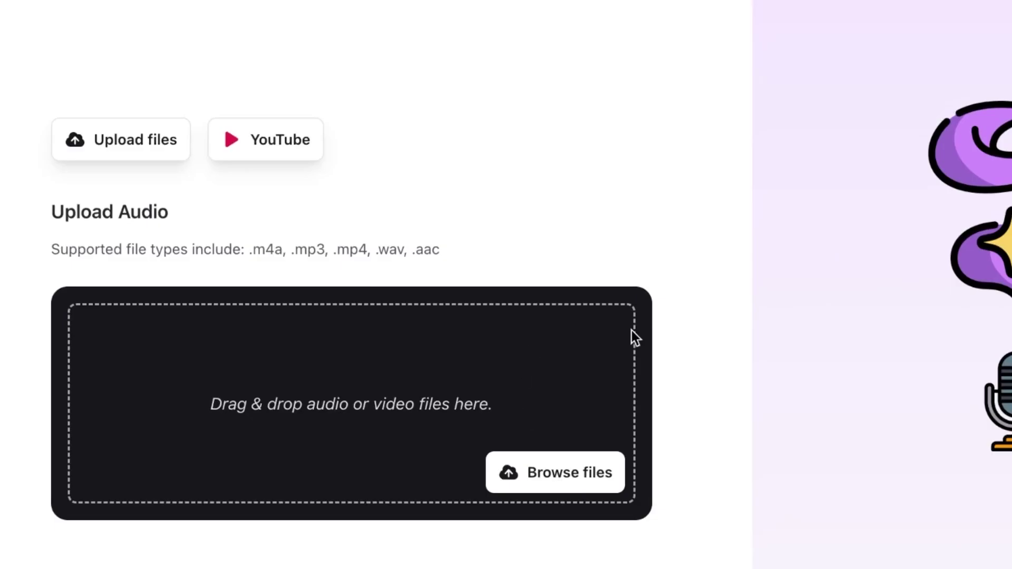
Upload the MP3 audio file from the Downloads folder to create a new recording
{"action": "left_click", "coordinate": [633, 333]}
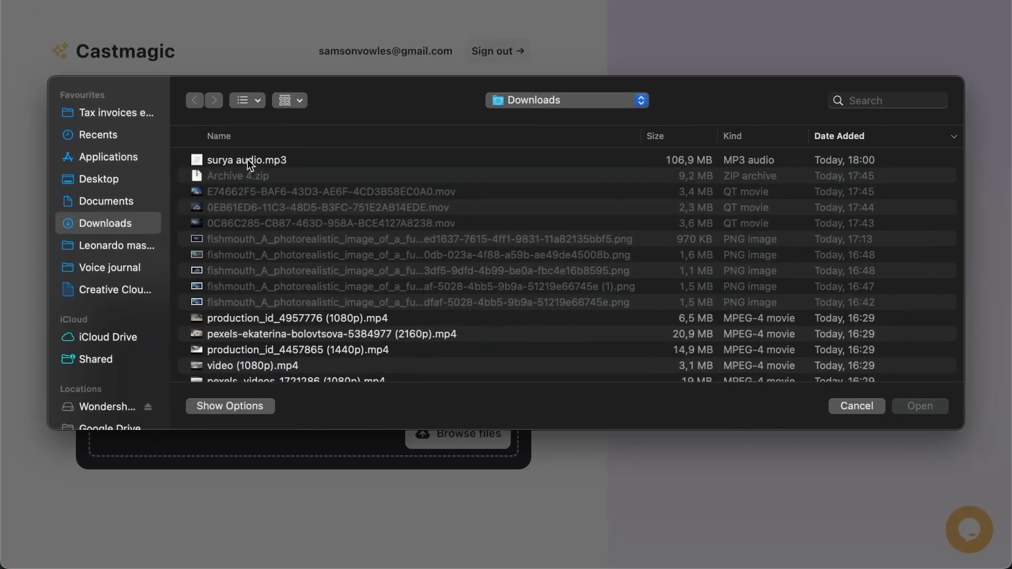
{"action": "left_click", "coordinate": [249, 161]}
{"action": "double_click", "coordinate": [248, 162]}
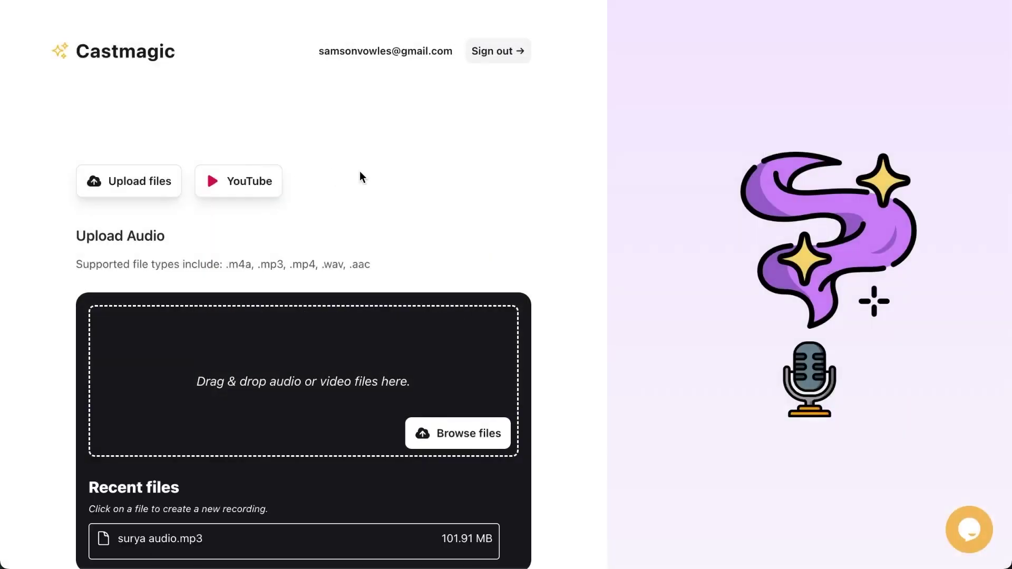
{"action": "scroll", "coordinate": [196, 425], "scroll_direction": "down", "scroll_amount": 4}
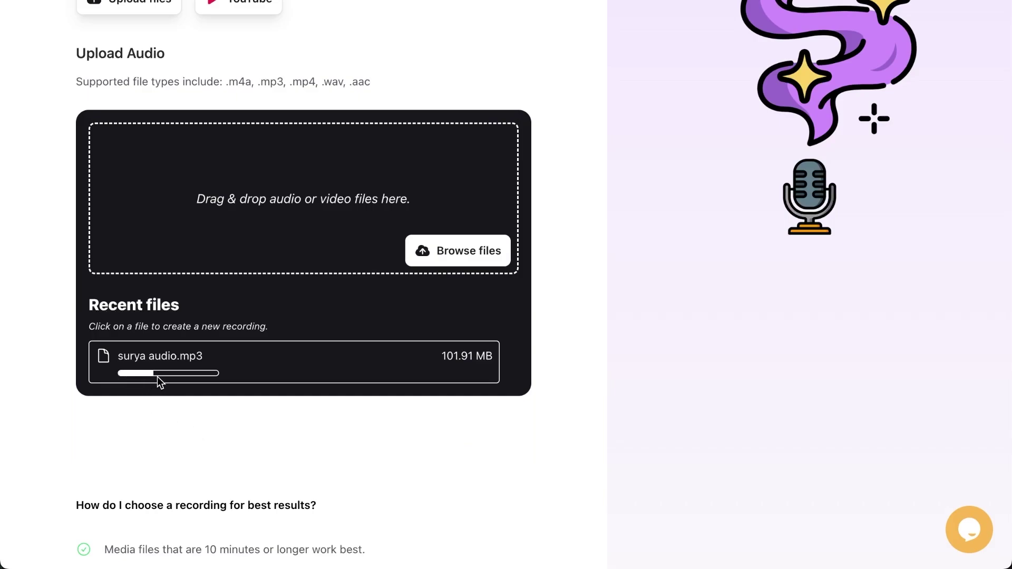
{"action": "scroll", "coordinate": [338, 440], "scroll_direction": "down", "scroll_amount": 3}
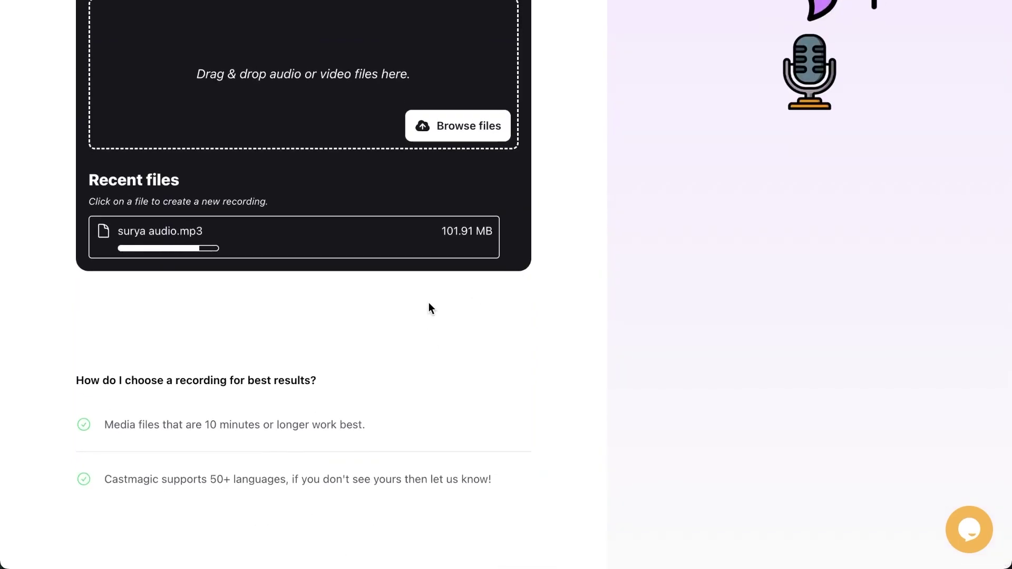
{"action": "scroll", "coordinate": [429, 304], "scroll_direction": "up", "scroll_amount": 2}
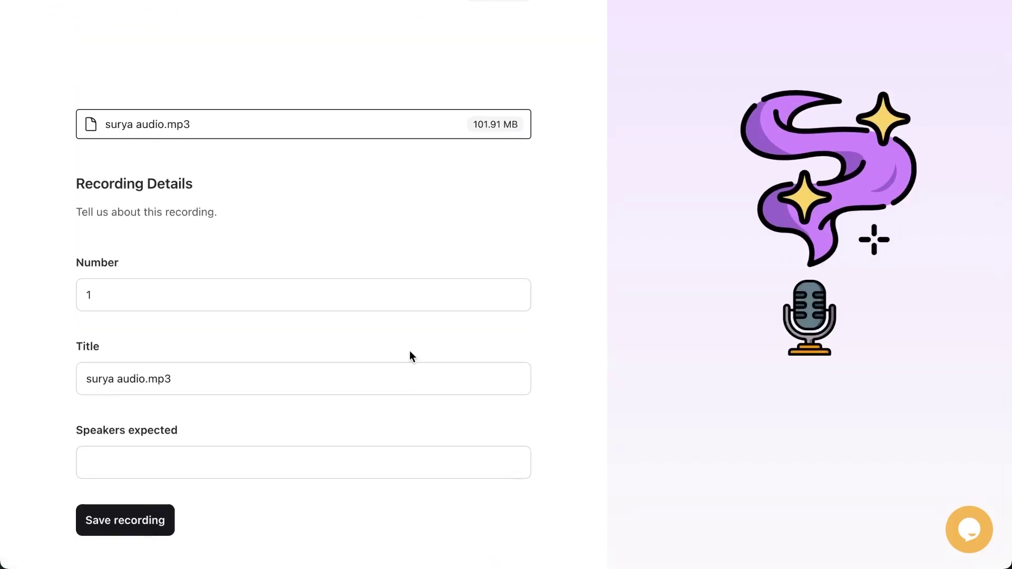
Set the number of speakers expected to 2 and save the recording
{"action": "scroll", "coordinate": [372, 200], "scroll_direction": "down", "scroll_amount": 1}
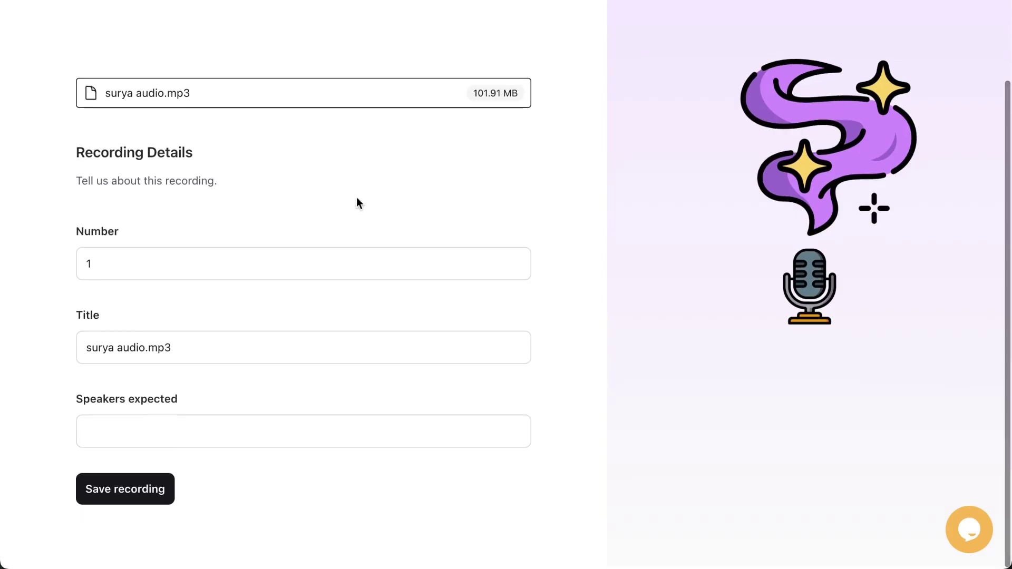
{"action": "left_click", "coordinate": [162, 257]}
{"action": "left_click", "coordinate": [355, 423]}
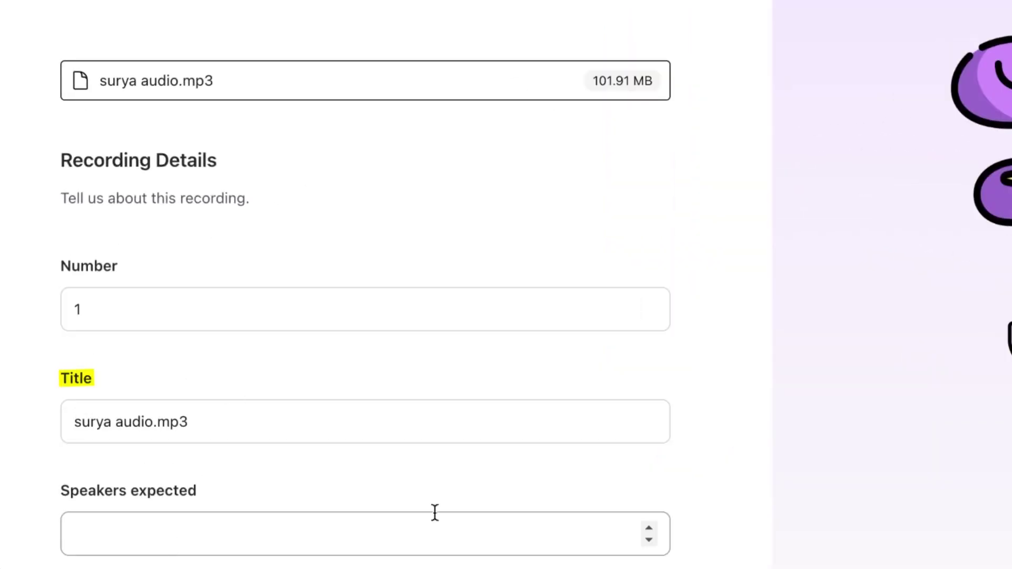
{"action": "type", "text": "2"}
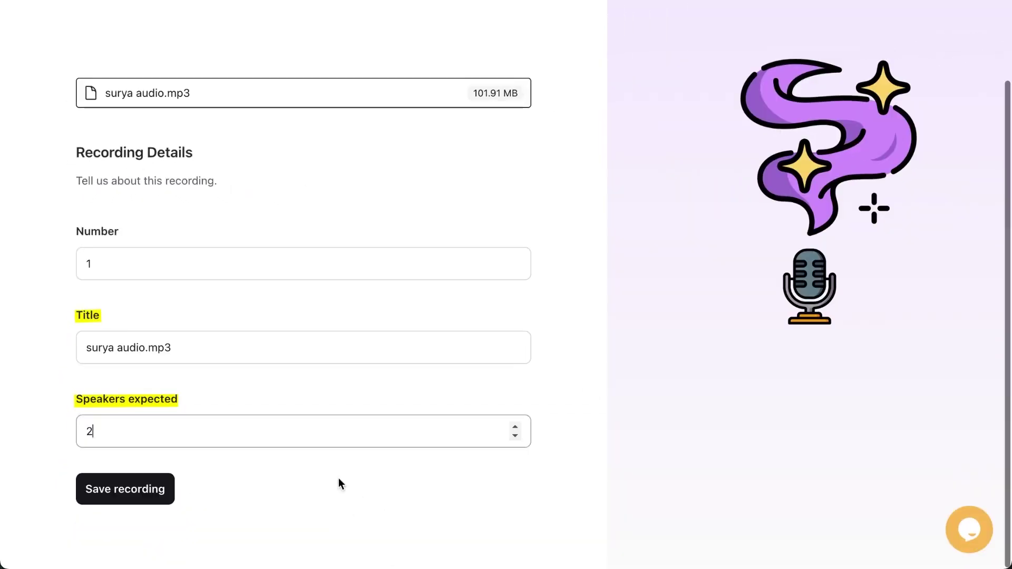
{"action": "left_click", "coordinate": [149, 495]}
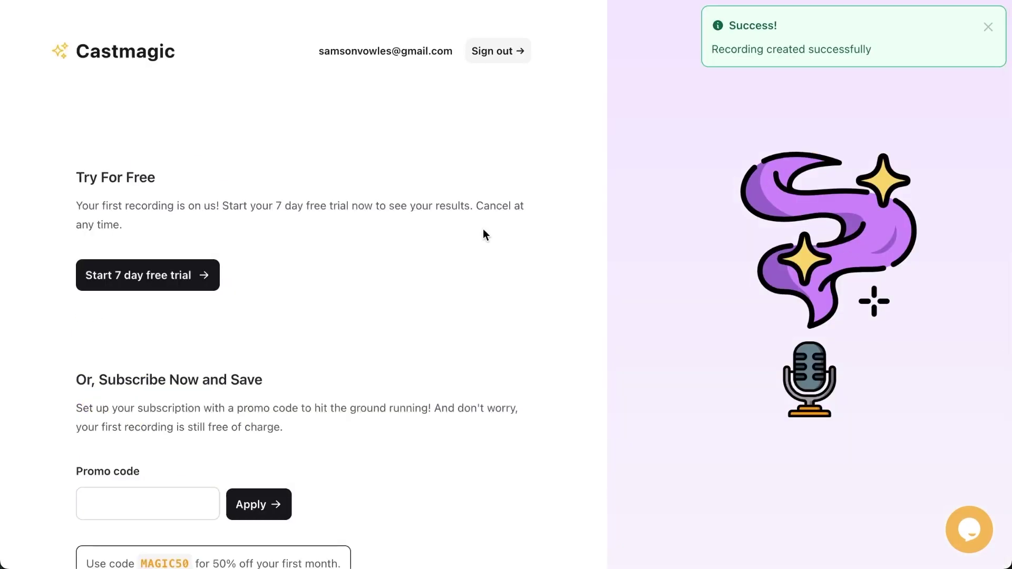
Start the 7 day free trial
{"action": "scroll", "coordinate": [483, 229], "scroll_direction": "down", "scroll_amount": 1}
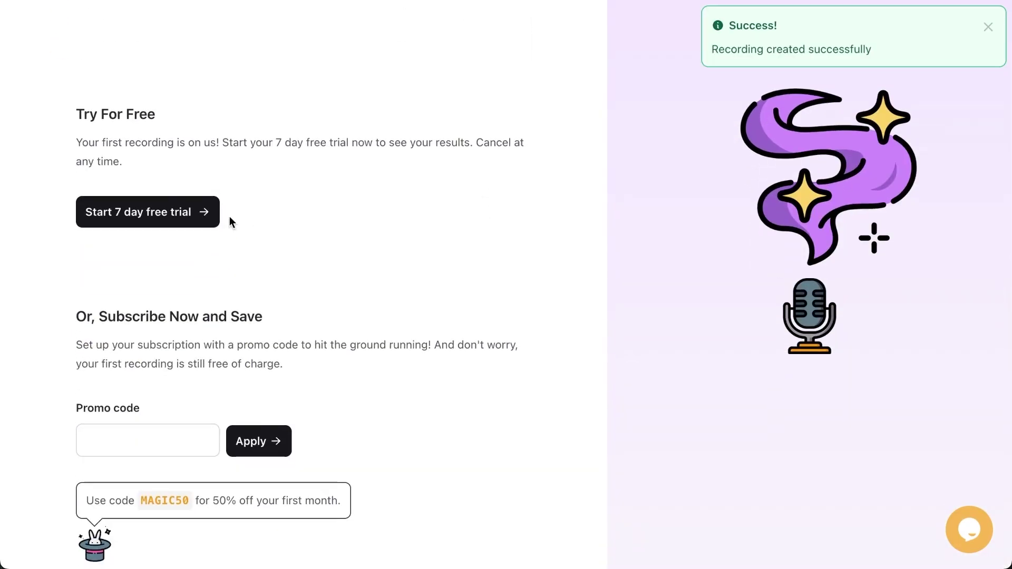
{"action": "left_click", "coordinate": [177, 214]}
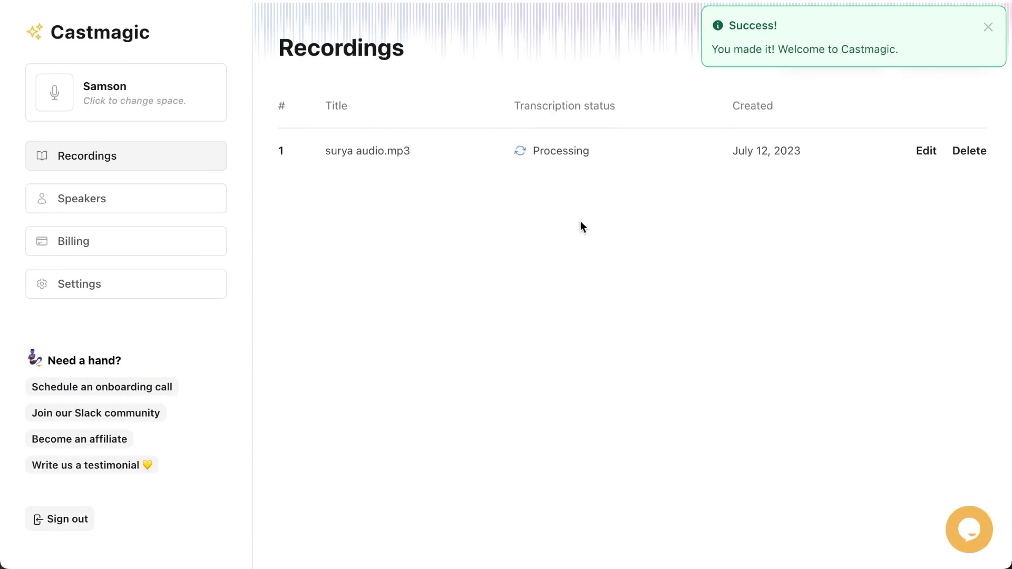
{"action": "left_click", "coordinate": [838, 56]}
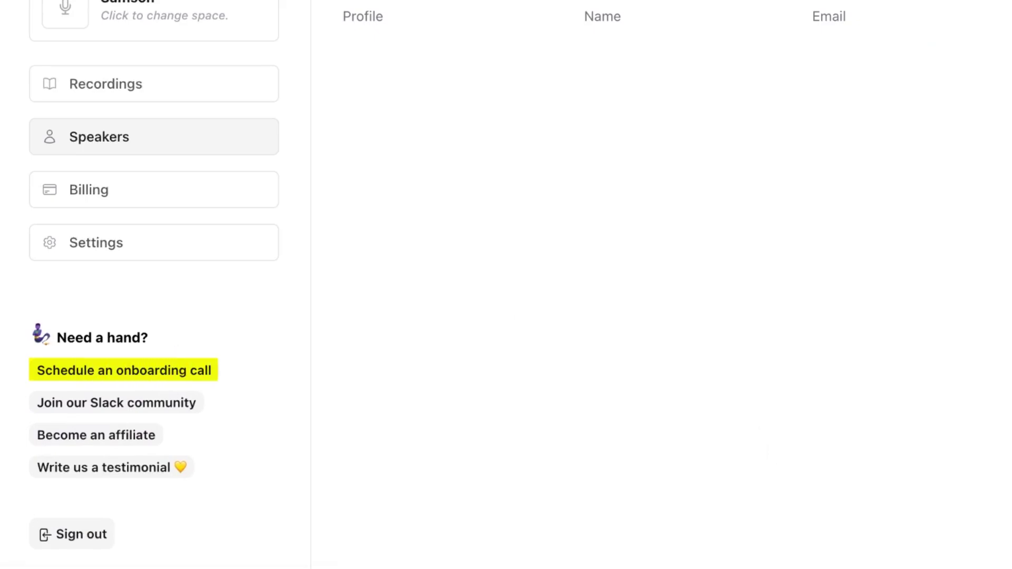
Start a new support chat conversation, greet the support agent and ask how long it takes to transcribe around a one hour podcast
{"action": "left_click", "coordinate": [968, 529]}
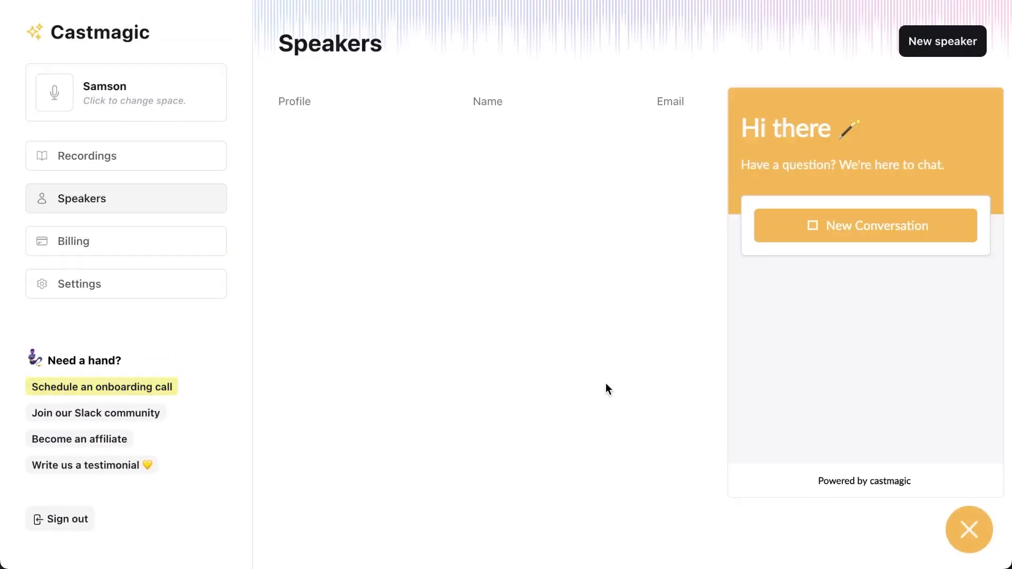
{"action": "left_click", "coordinate": [817, 232]}
{"action": "left_click", "coordinate": [834, 338]}
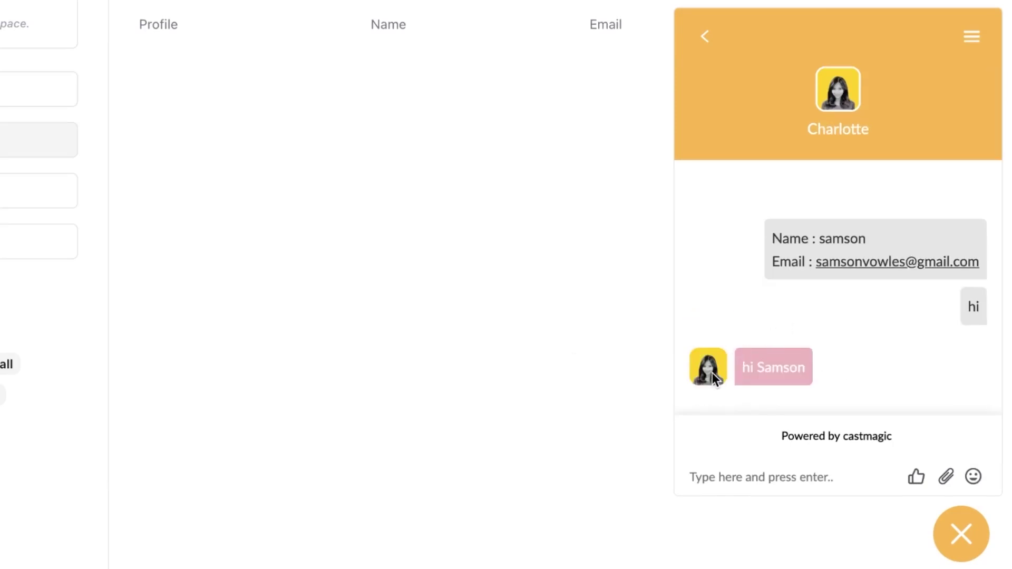
{"action": "type", "text": "hello char"}
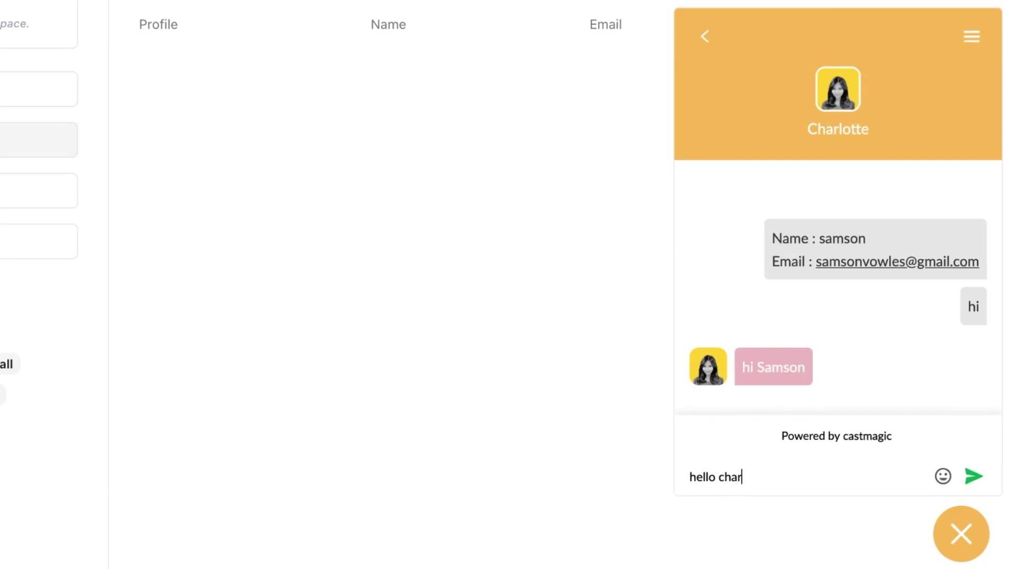
{"action": "type", "text": "lotte"}
{"action": "key", "text": "Return"}
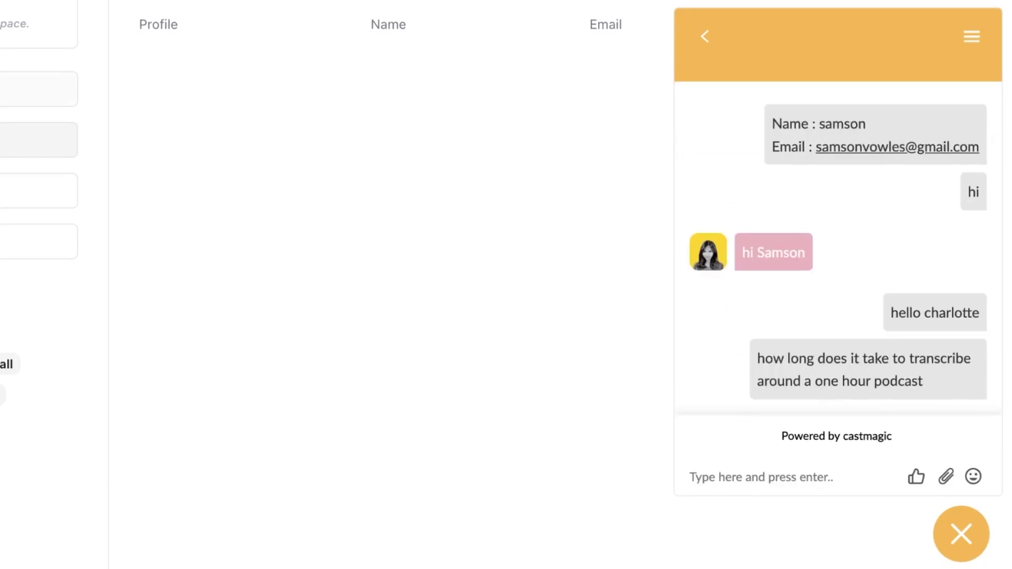
Return to the recordings and open the uploaded podcast recording's transcript
{"action": "left_click", "coordinate": [37, 88]}
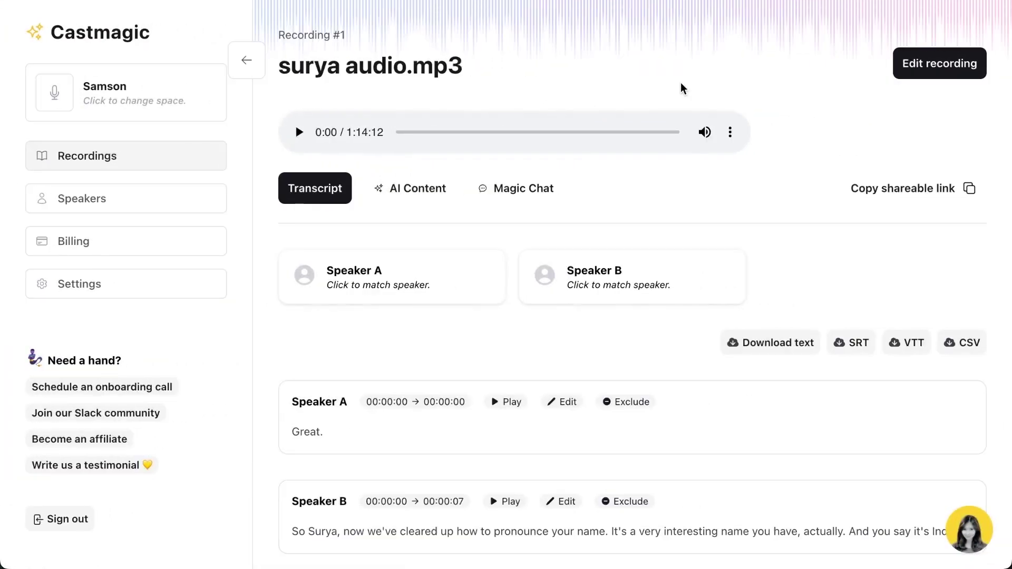
Open the recording's AI content and review the timestamped overview, selecting the topic text at 00:18:37 and 00:42:01
{"action": "left_click", "coordinate": [420, 196]}
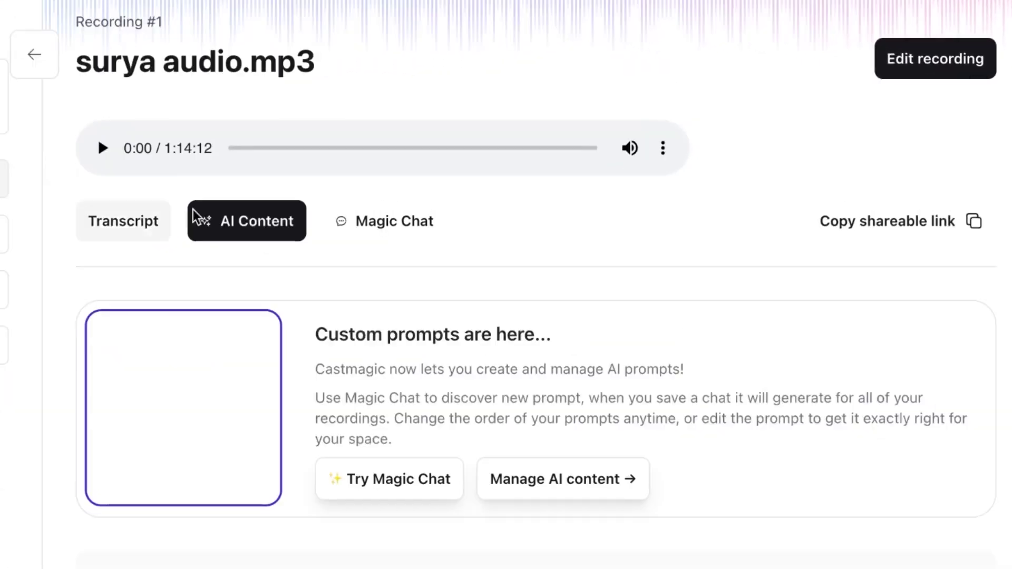
{"action": "scroll", "coordinate": [502, 219], "scroll_direction": "down", "scroll_amount": 10}
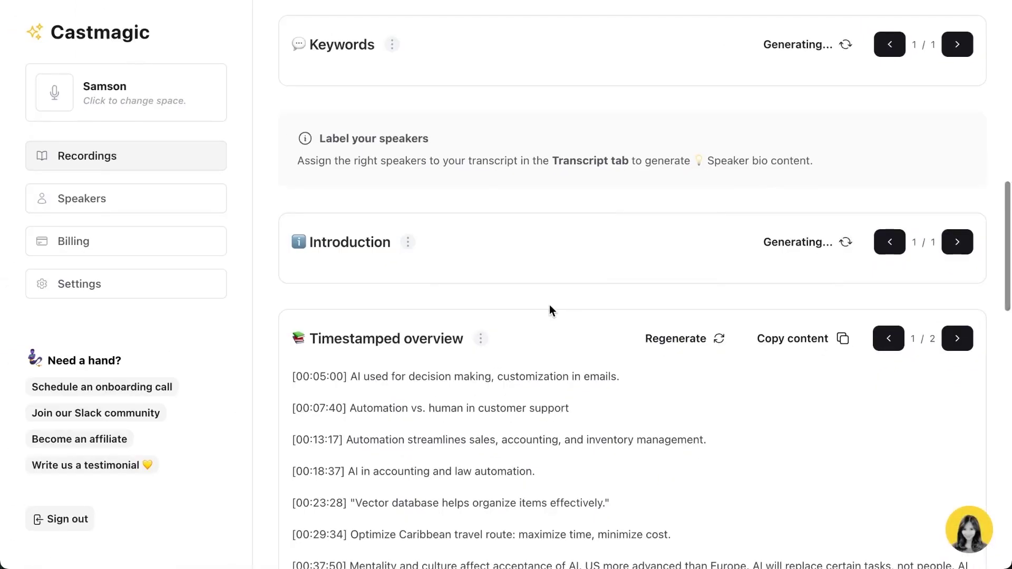
{"action": "scroll", "coordinate": [612, 143], "scroll_direction": "down", "scroll_amount": 5}
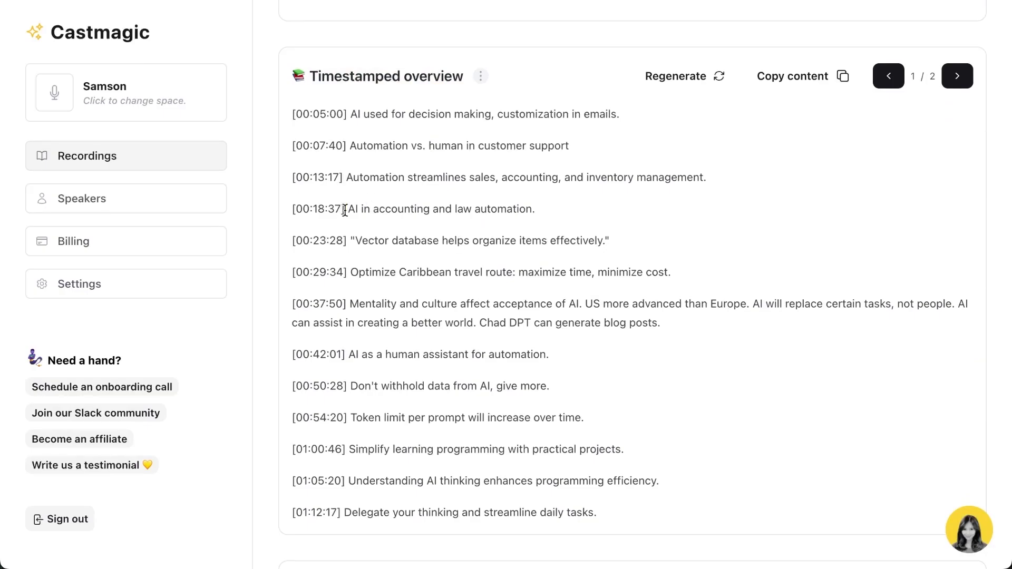
{"action": "left_click_drag", "start_coordinate": [345, 210], "coordinate": [576, 215]}
{"action": "scroll", "coordinate": [577, 211], "scroll_direction": "down", "scroll_amount": 1}
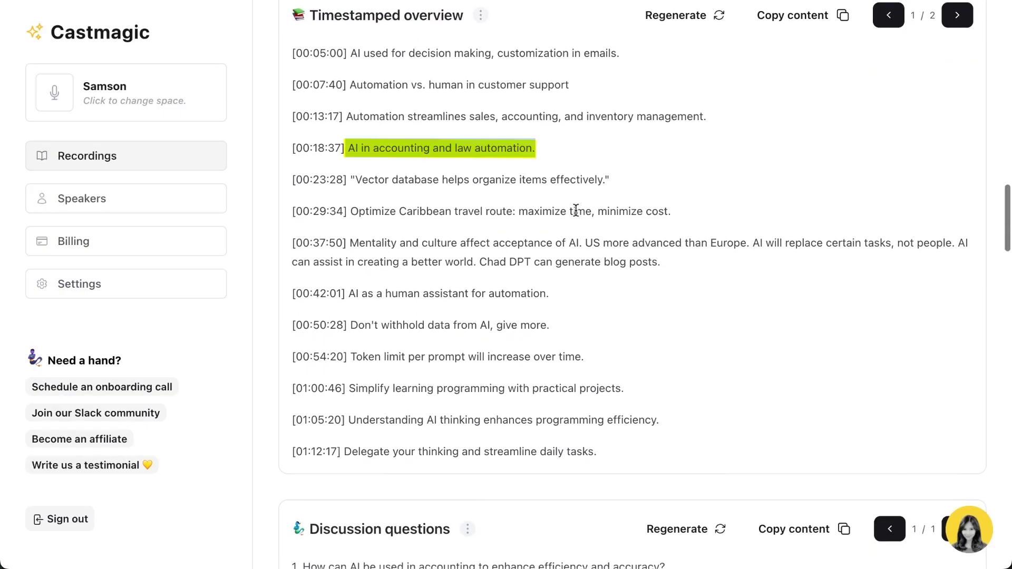
{"action": "left_click_drag", "start_coordinate": [336, 293], "coordinate": [587, 296]}
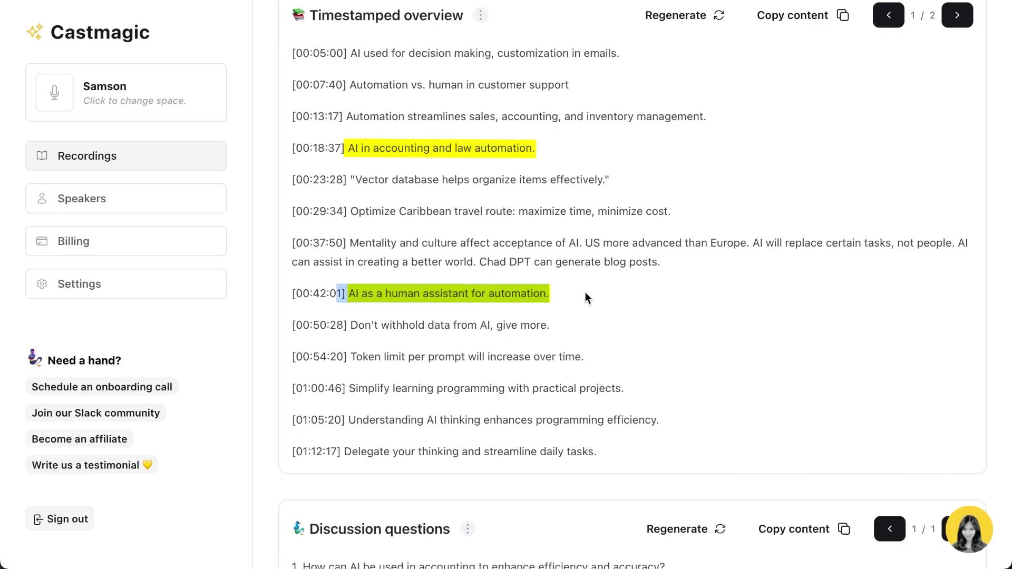
Regenerate the discussion questions in the recording's AI content
{"action": "scroll", "coordinate": [585, 292], "scroll_direction": "down", "scroll_amount": 8}
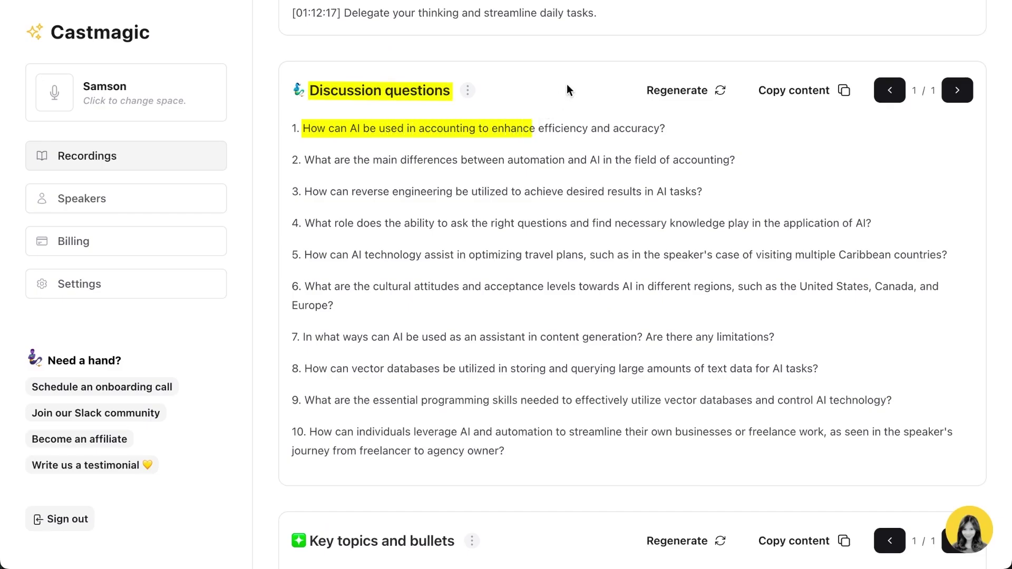
{"action": "left_click", "coordinate": [709, 89]}
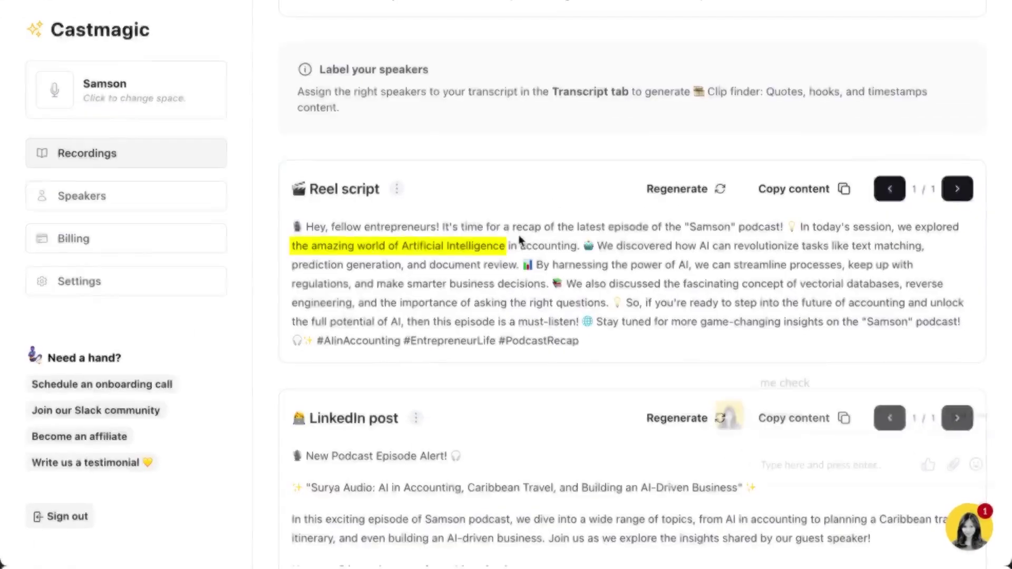
Review the generated LinkedIn post and newsletter, and continue through the remaining AI content
{"action": "scroll", "coordinate": [376, 157], "scroll_direction": "down", "scroll_amount": 5}
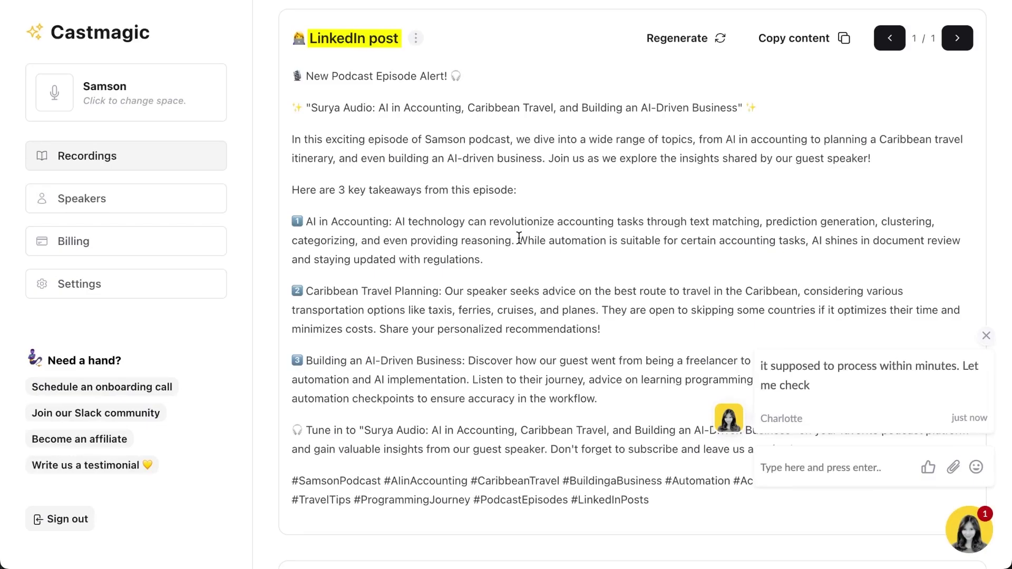
{"action": "scroll", "coordinate": [518, 238], "scroll_direction": "down", "scroll_amount": 10}
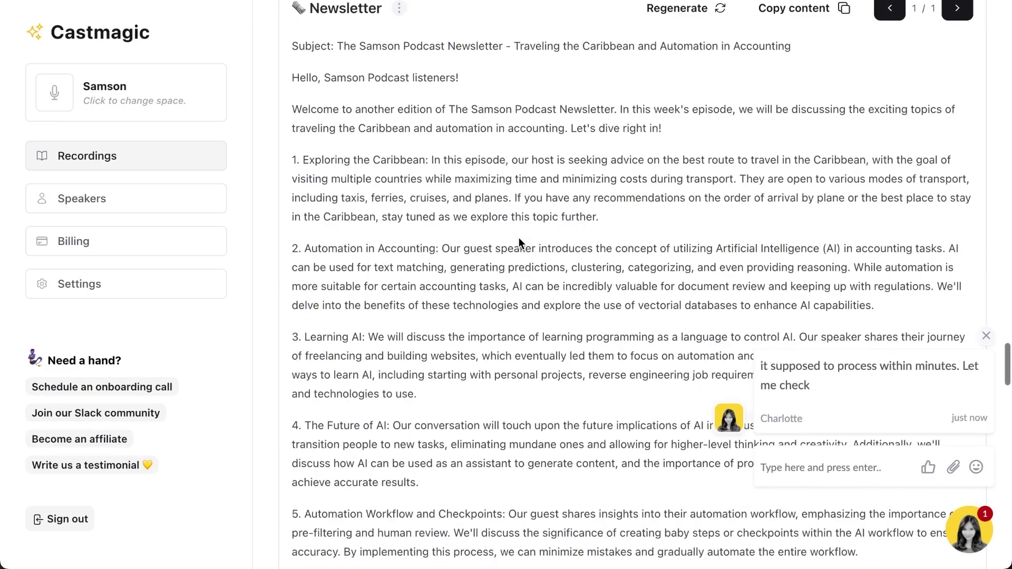
{"action": "scroll", "coordinate": [519, 238], "scroll_direction": "down", "scroll_amount": 20}
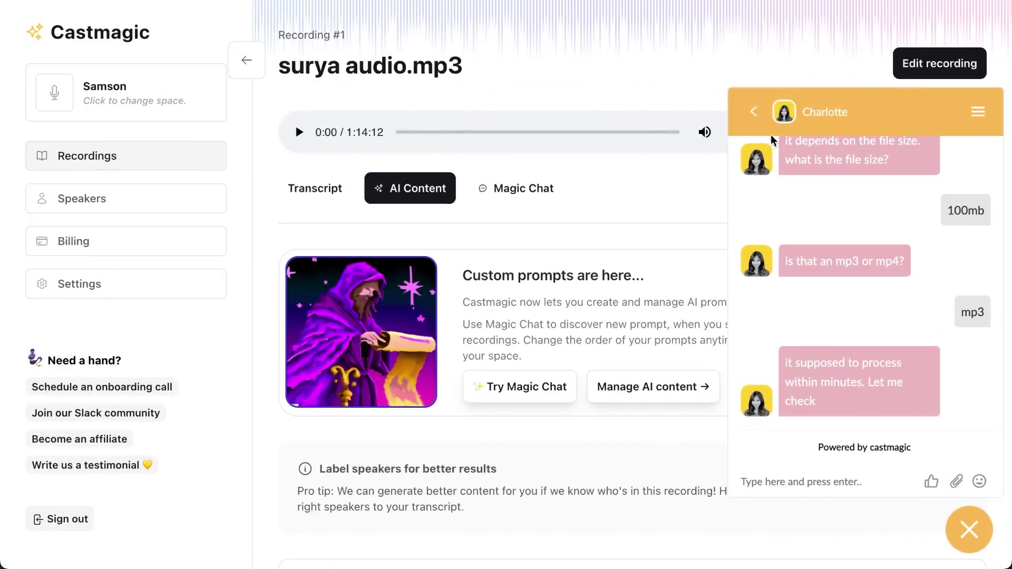
Check the support agent's replies by way of the agent list, and open the conversation's options
{"action": "left_click", "coordinate": [785, 115]}
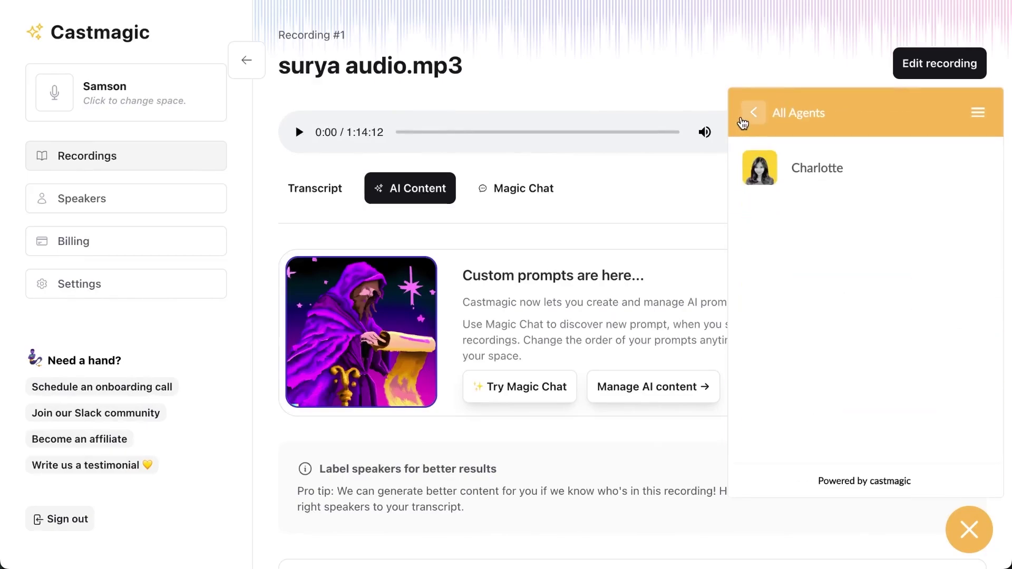
{"action": "left_click", "coordinate": [752, 115]}
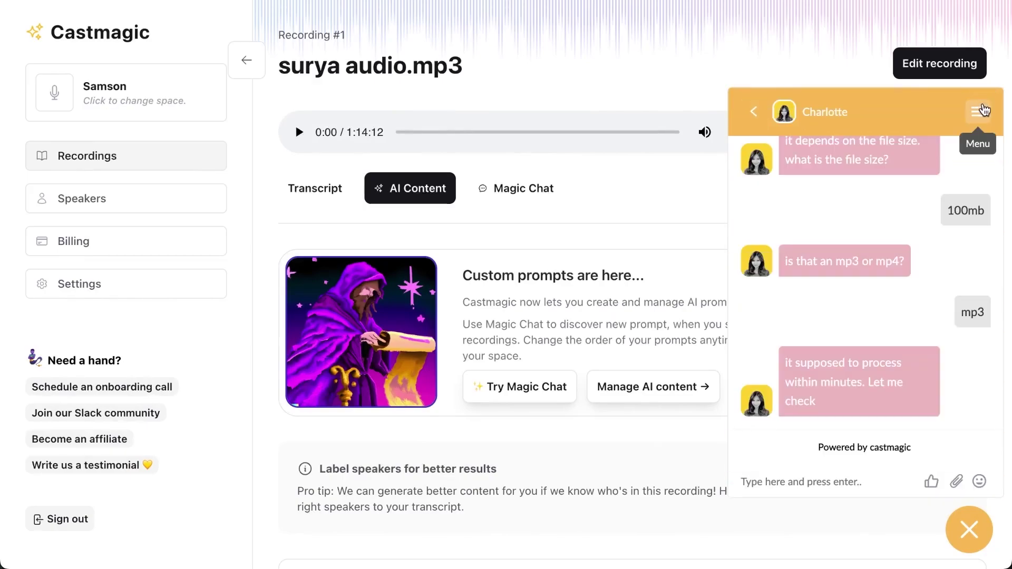
{"action": "left_click", "coordinate": [978, 112]}
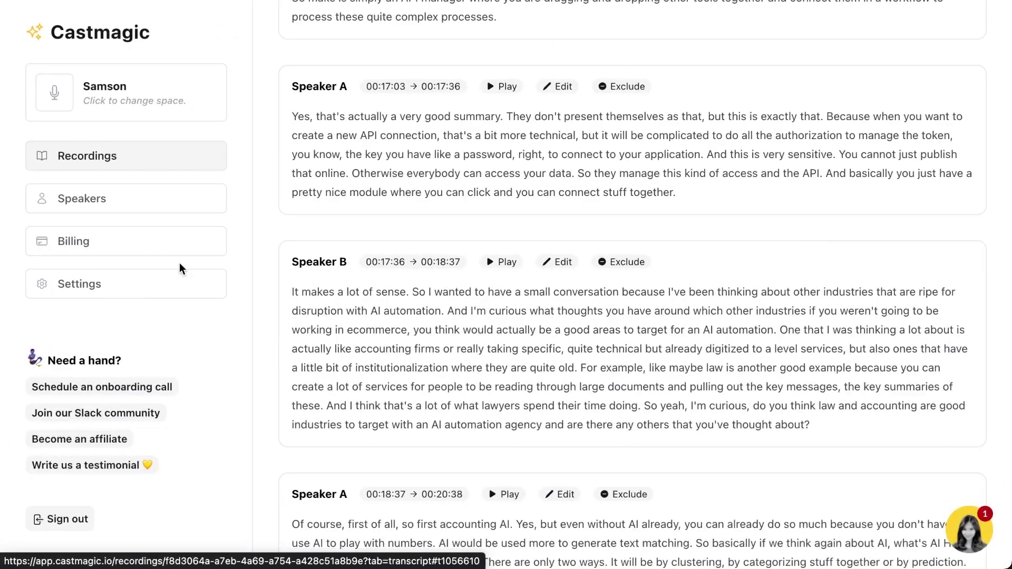
Skim back through the transcript, reopen the AI content and look through the generated sections, including the regenerated discussion questions
{"action": "scroll", "coordinate": [483, 99], "scroll_direction": "up", "scroll_amount": 20}
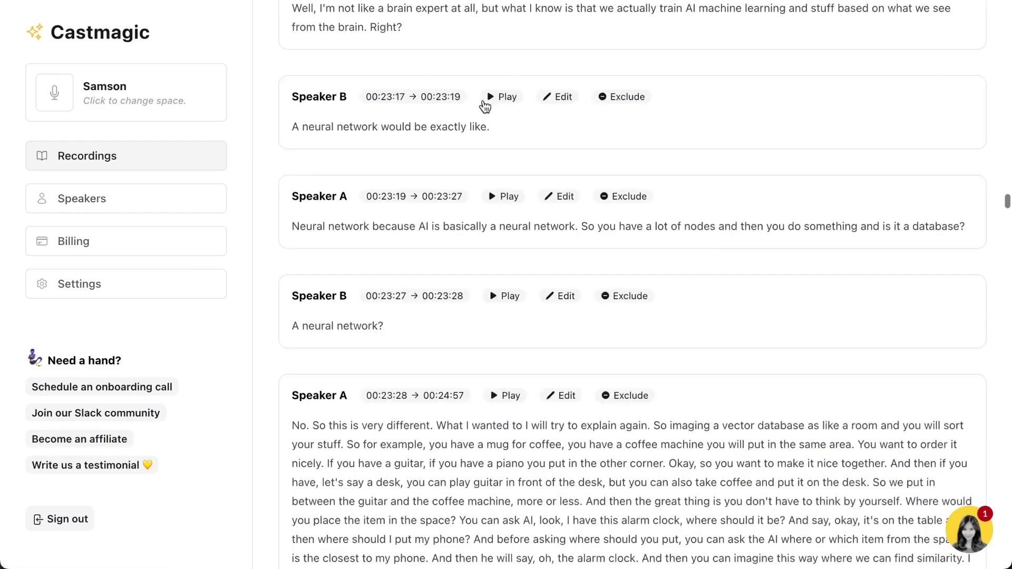
{"action": "scroll", "coordinate": [483, 99], "scroll_direction": "up", "scroll_amount": 10}
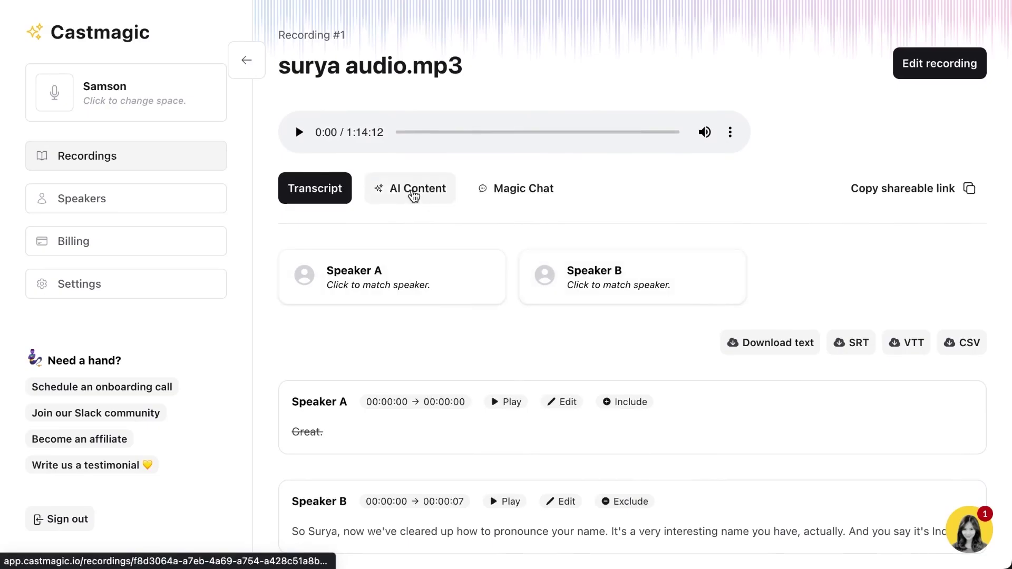
{"action": "left_click", "coordinate": [385, 190]}
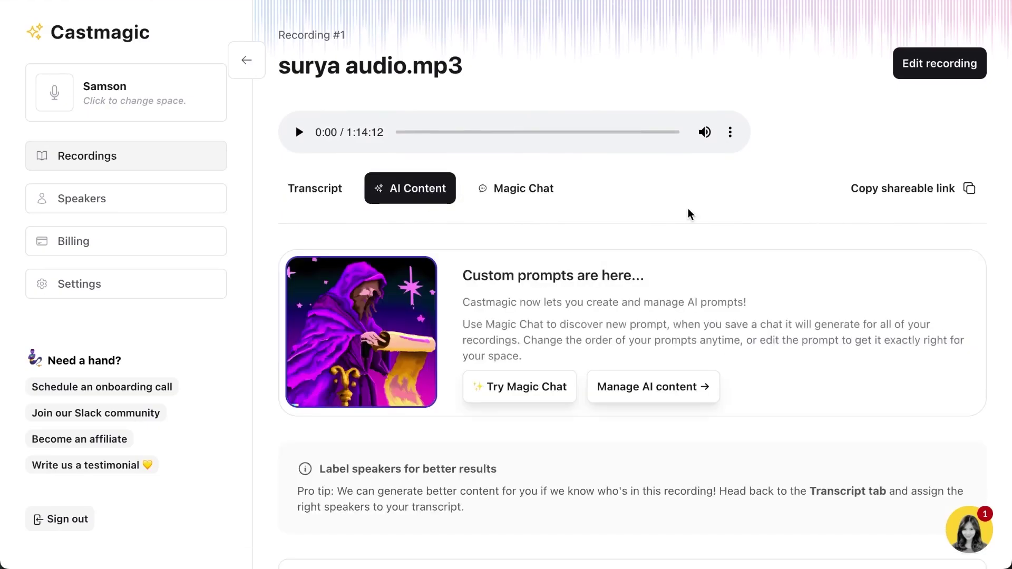
{"action": "scroll", "coordinate": [688, 208], "scroll_direction": "down", "scroll_amount": 10}
{"action": "scroll", "coordinate": [689, 190], "scroll_direction": "down", "scroll_amount": 15}
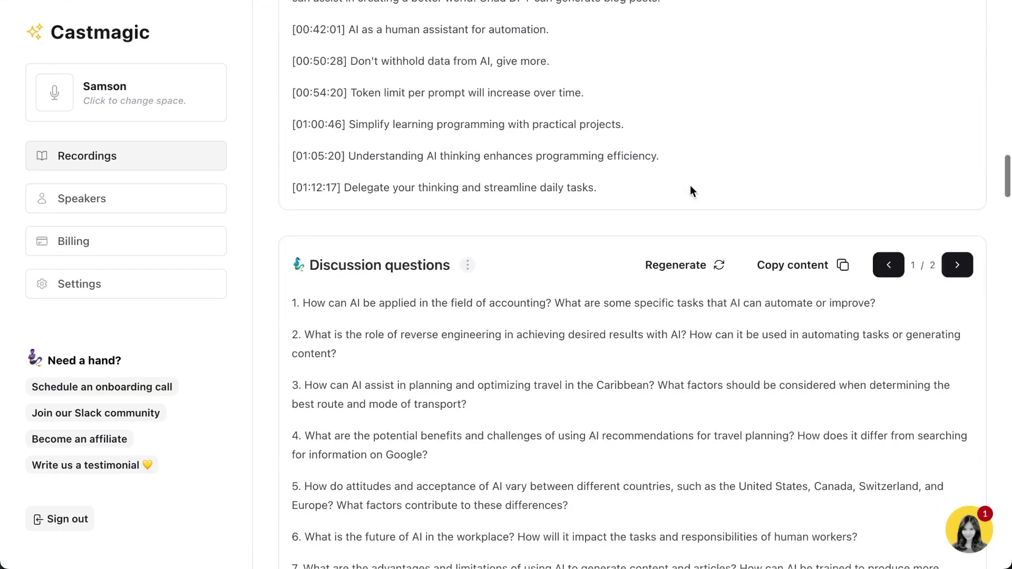
{"action": "scroll", "coordinate": [690, 186], "scroll_direction": "down", "scroll_amount": 20}
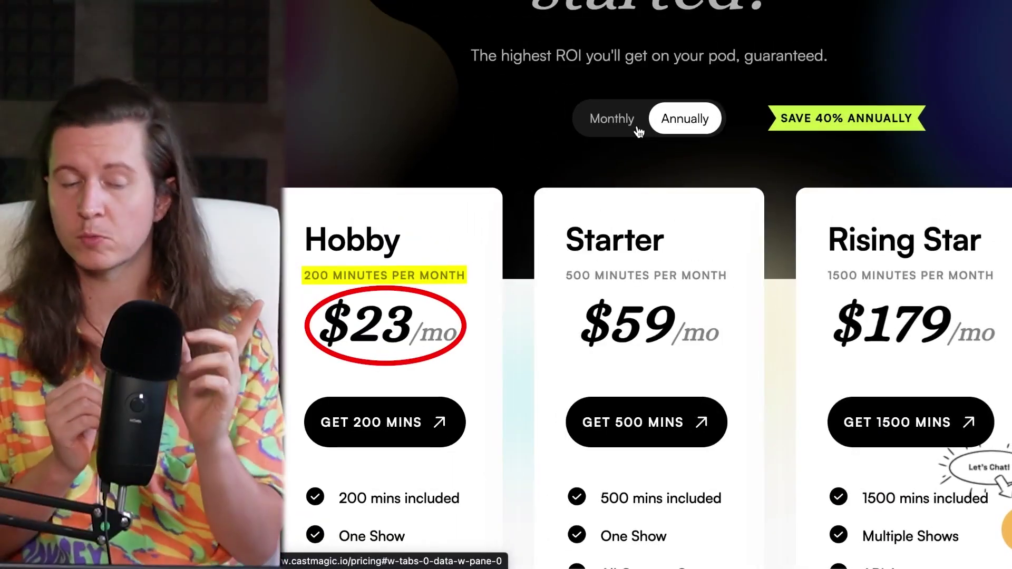
Look over the annual pricing plans and the customer testimonials on the Castmagic website
{"action": "scroll", "coordinate": [810, 94], "scroll_direction": "up", "scroll_amount": 1}
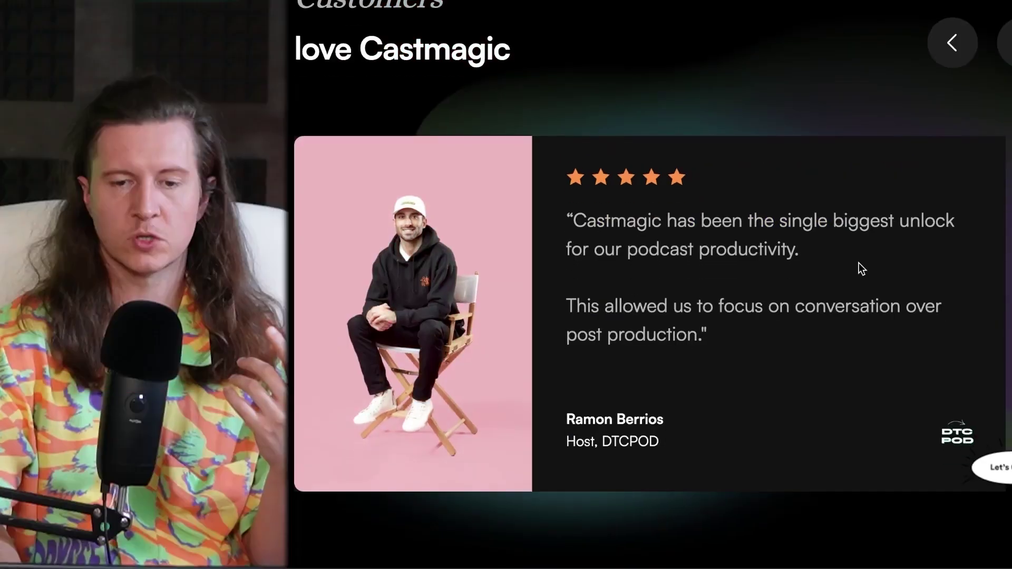
{"action": "scroll", "coordinate": [859, 269], "scroll_direction": "down", "scroll_amount": 1}
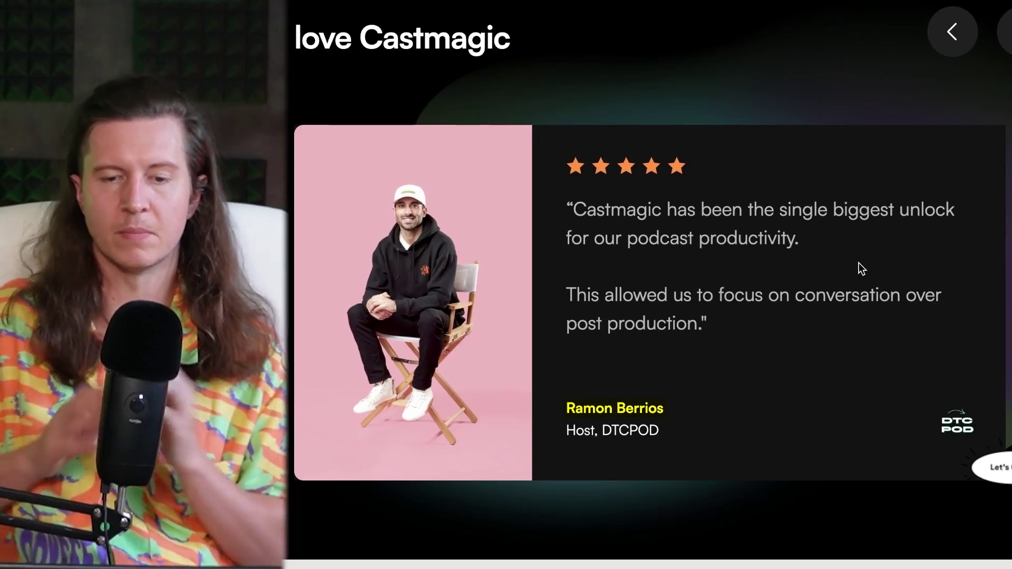